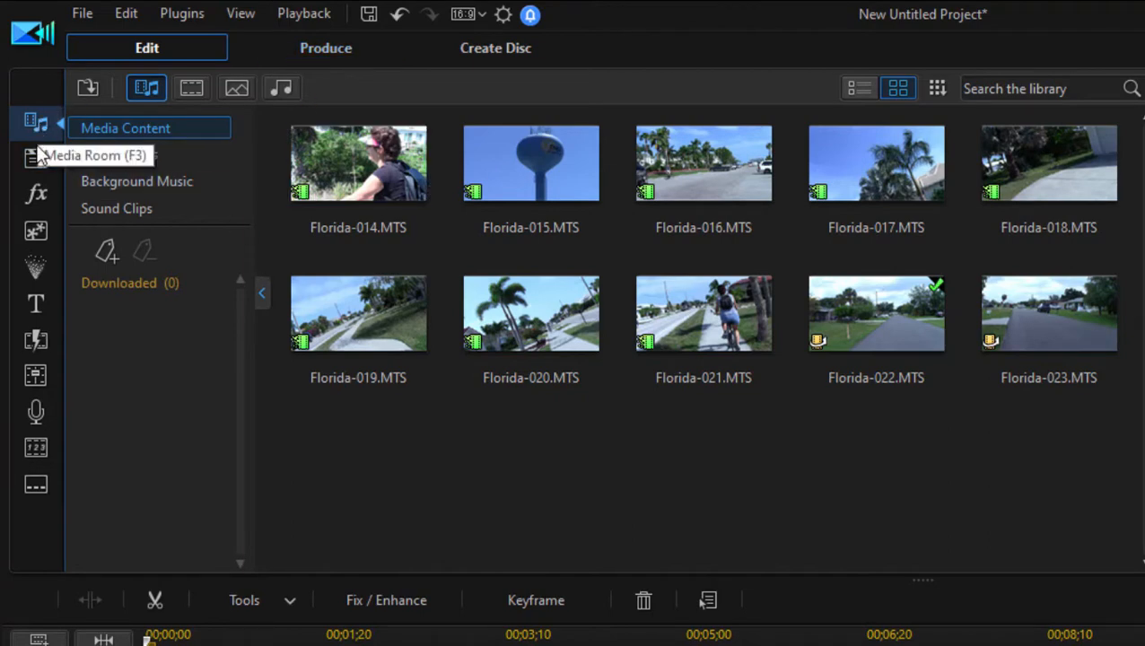
Look through the effects, video overlay and particle rooms, and return to the media library
click(45, 196)
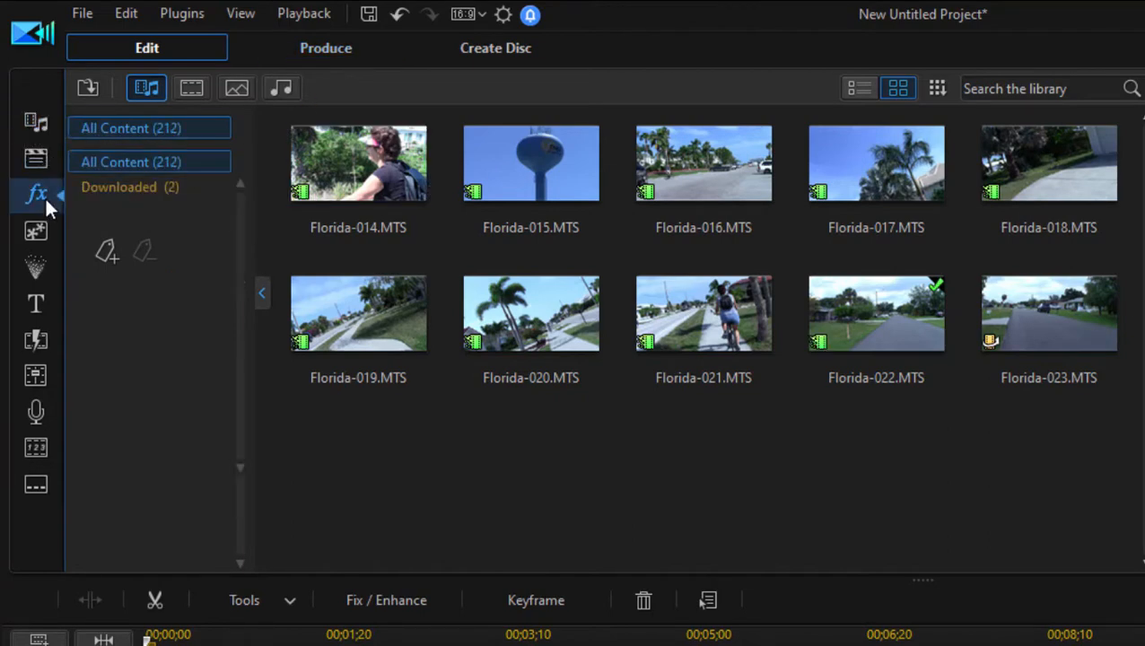
click(35, 231)
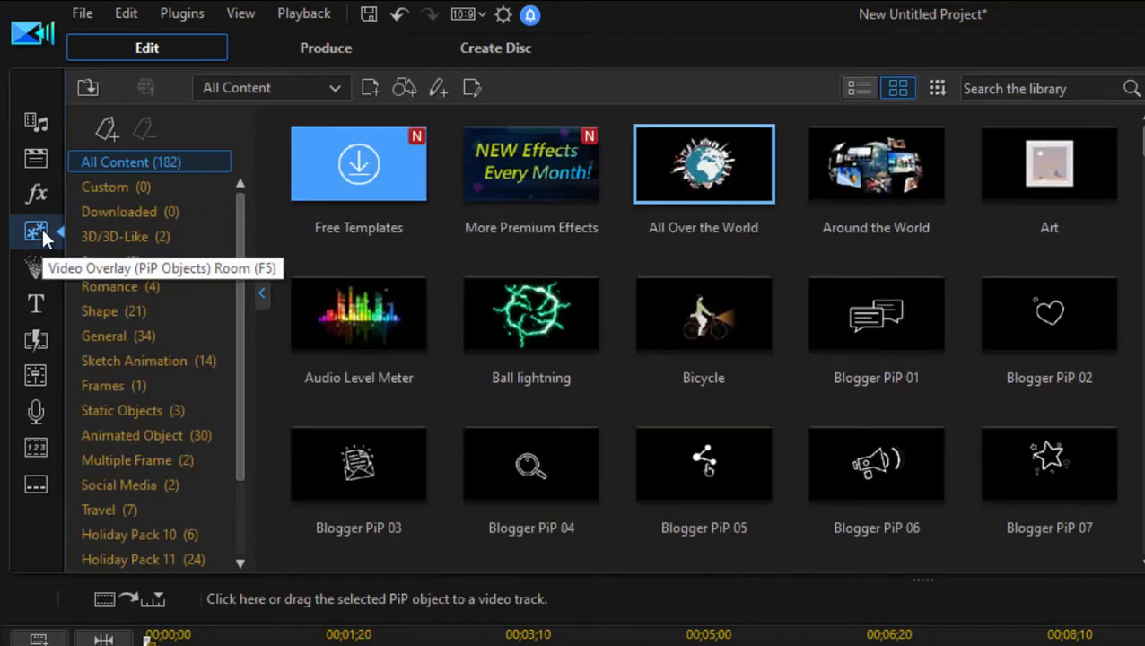
click(37, 271)
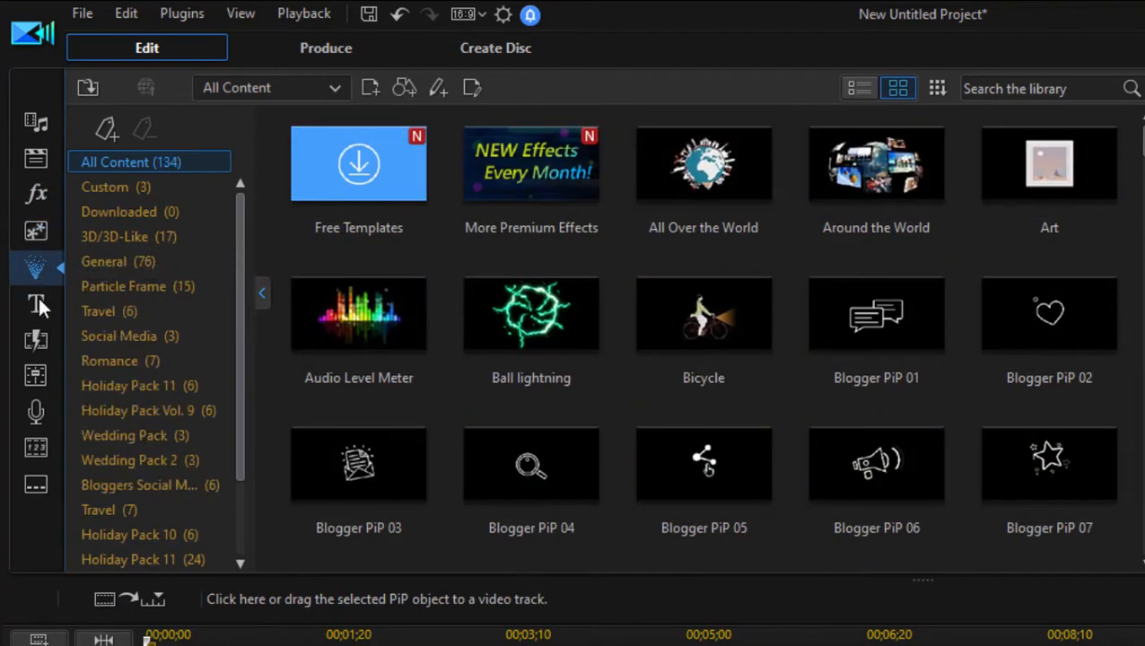
click(33, 122)
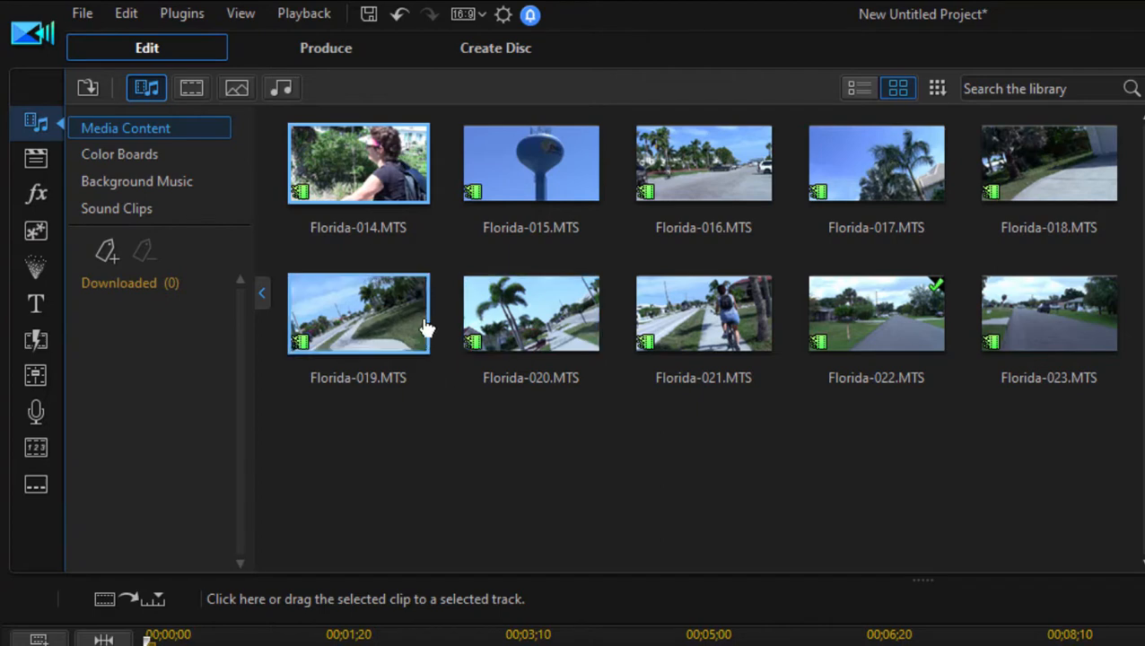
Open Florida-014.MTS in Content Aware Editing and inspect the first detected speech, motion and shaky video segments
right_click(353, 162)
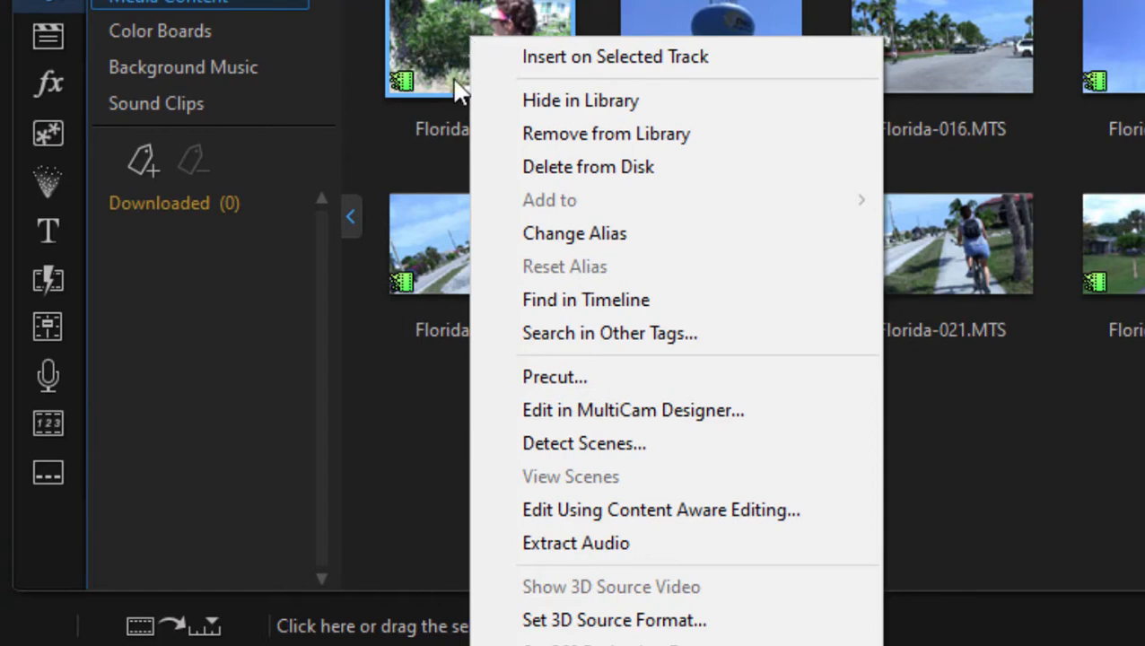
click(587, 501)
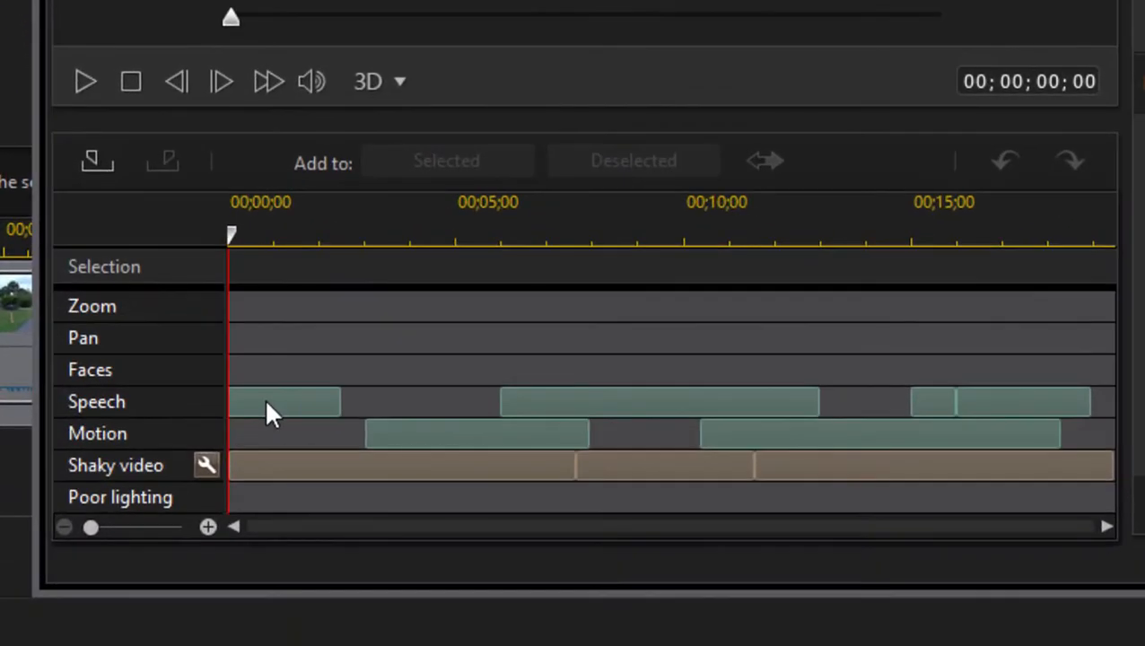
click(267, 404)
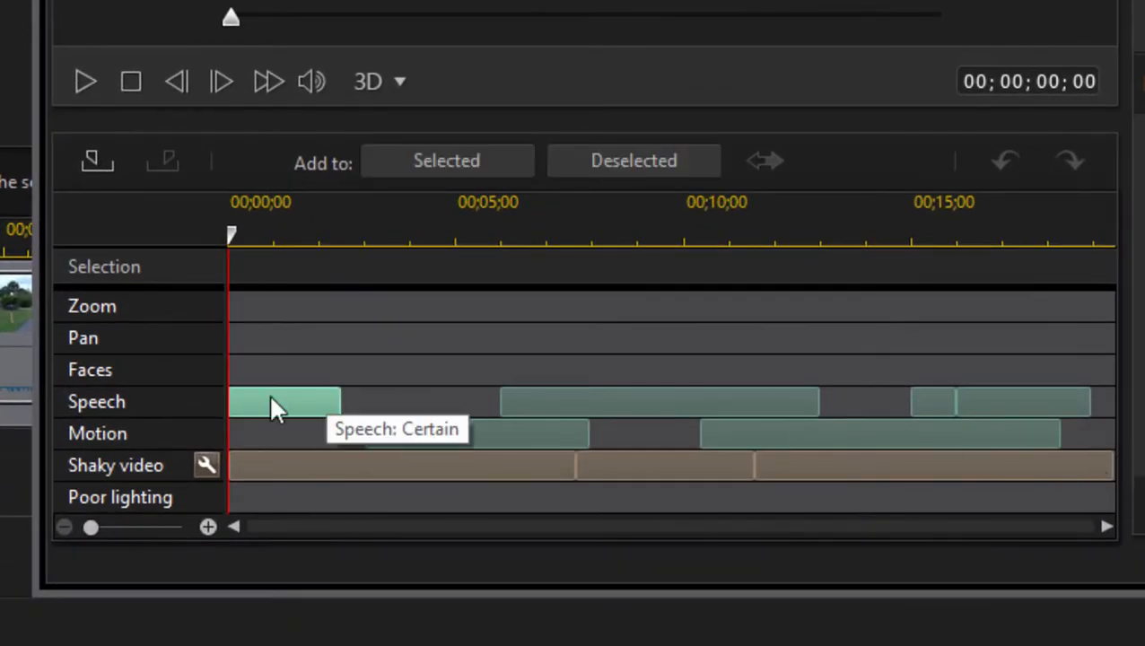
click(477, 428)
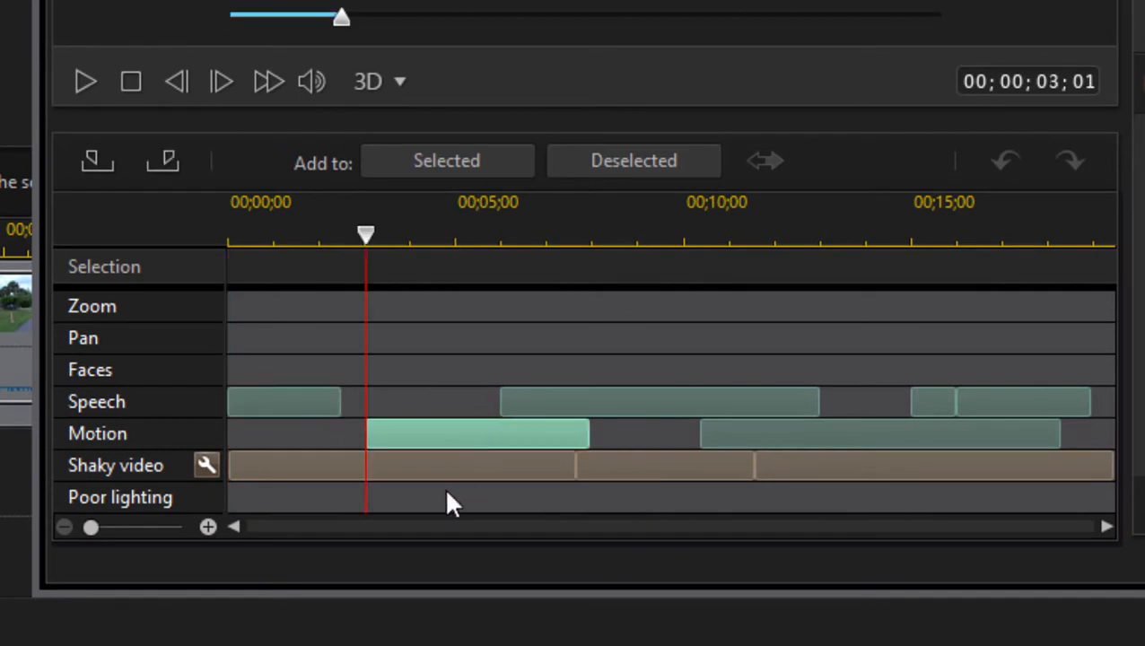
click(453, 465)
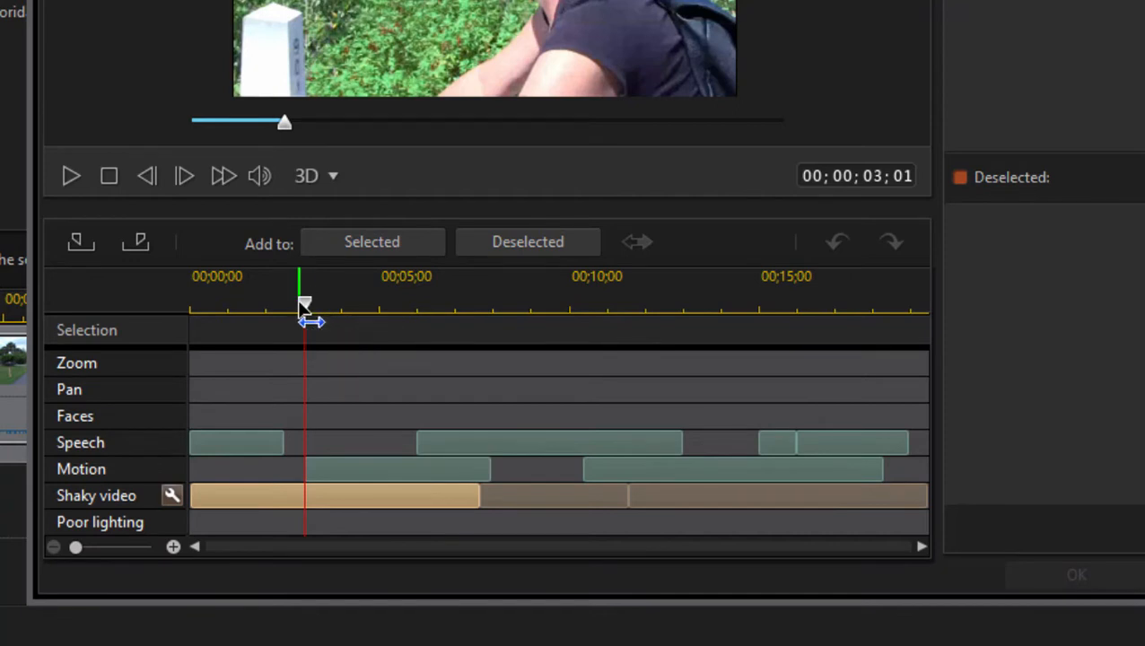
Mark the range 00;00;01;14 to 00;00;03;01 and add it to the selected segments
drag(306, 305, 247, 306)
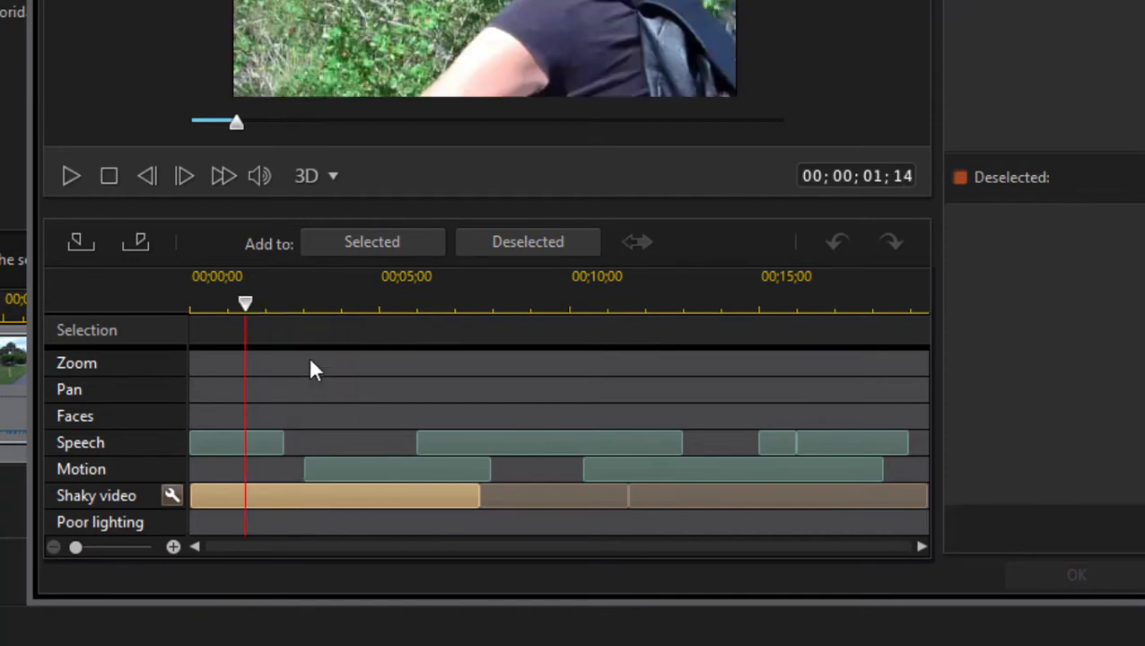
click(79, 247)
drag(250, 311, 302, 310)
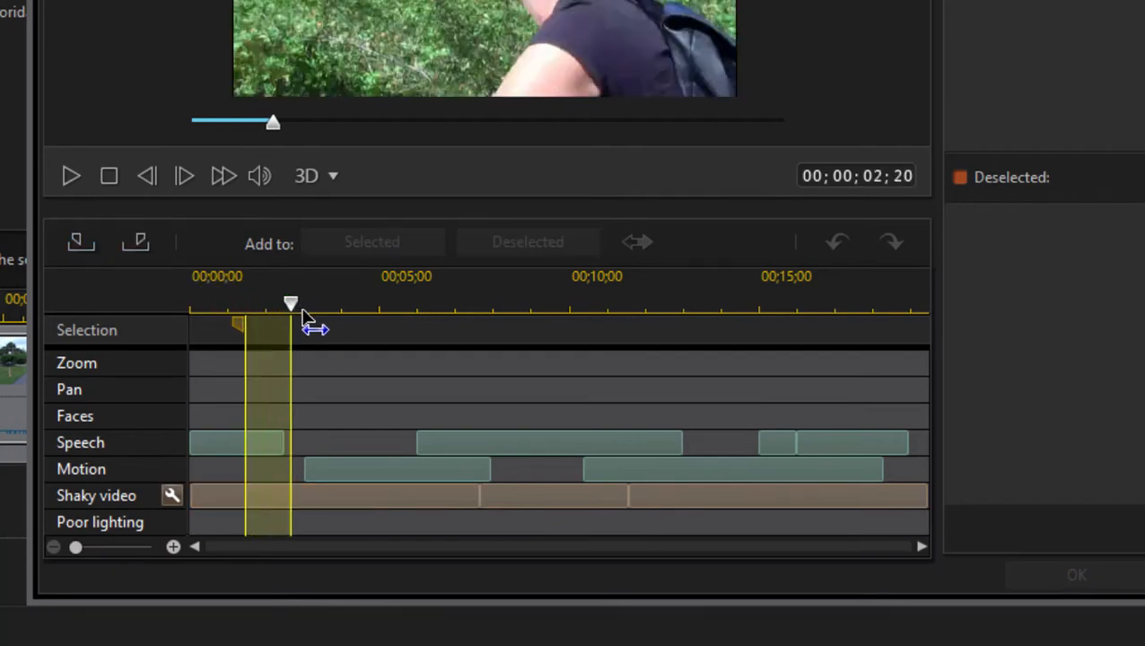
click(142, 243)
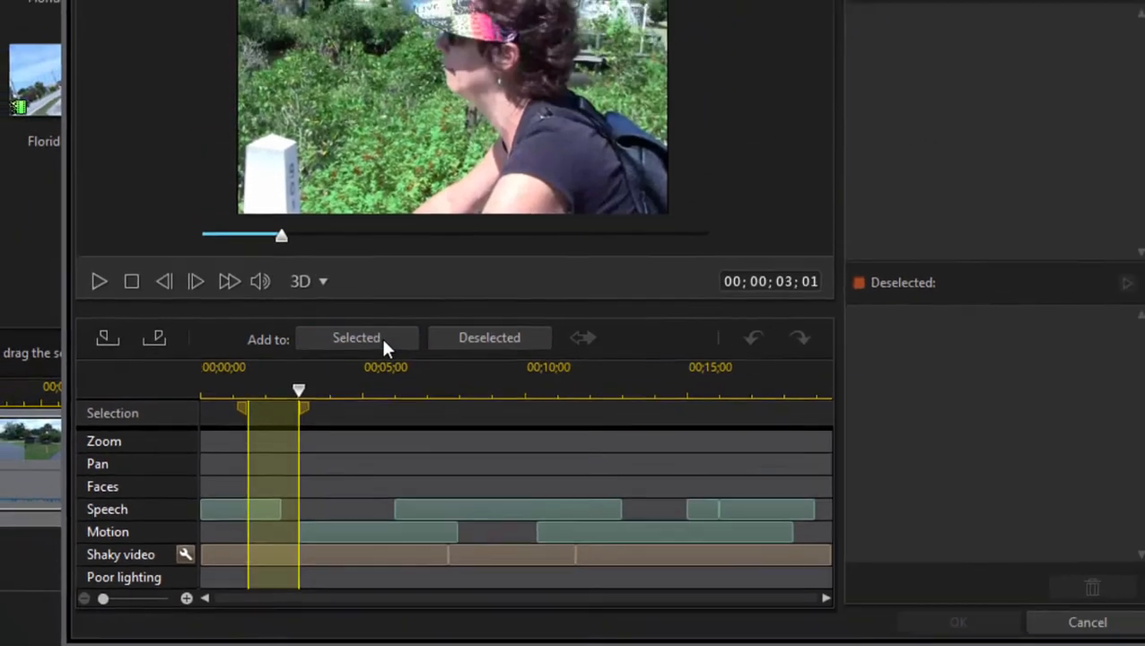
click(409, 239)
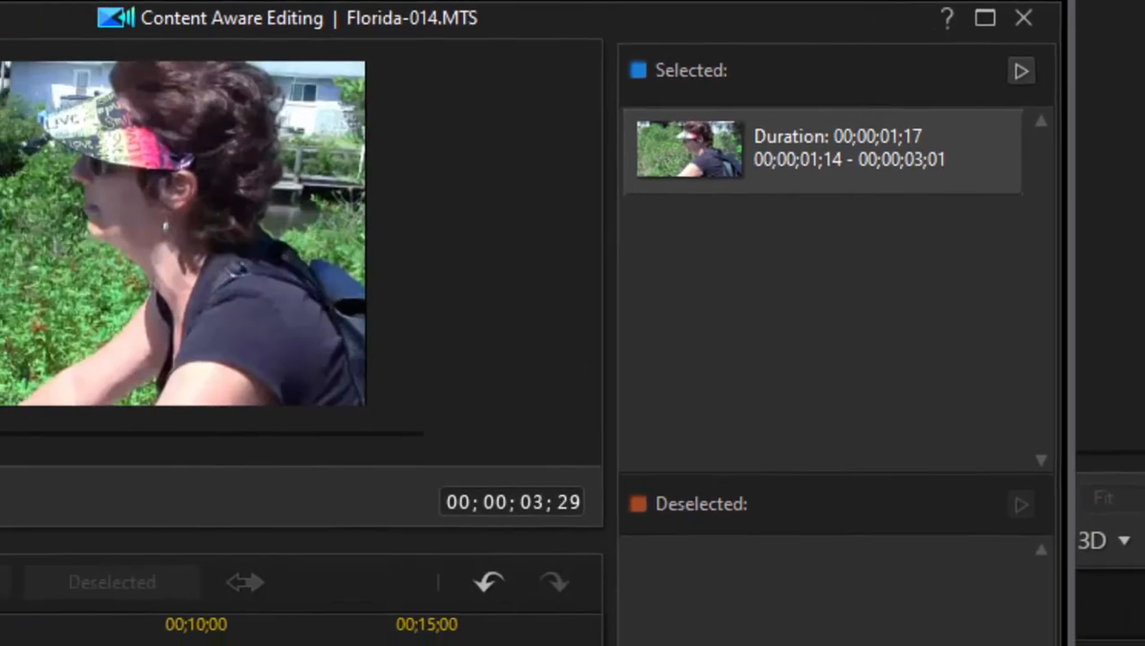
Mark the range 00;00;05;15 to 00;00;08;14 and add it as a second selected segment
click(261, 504)
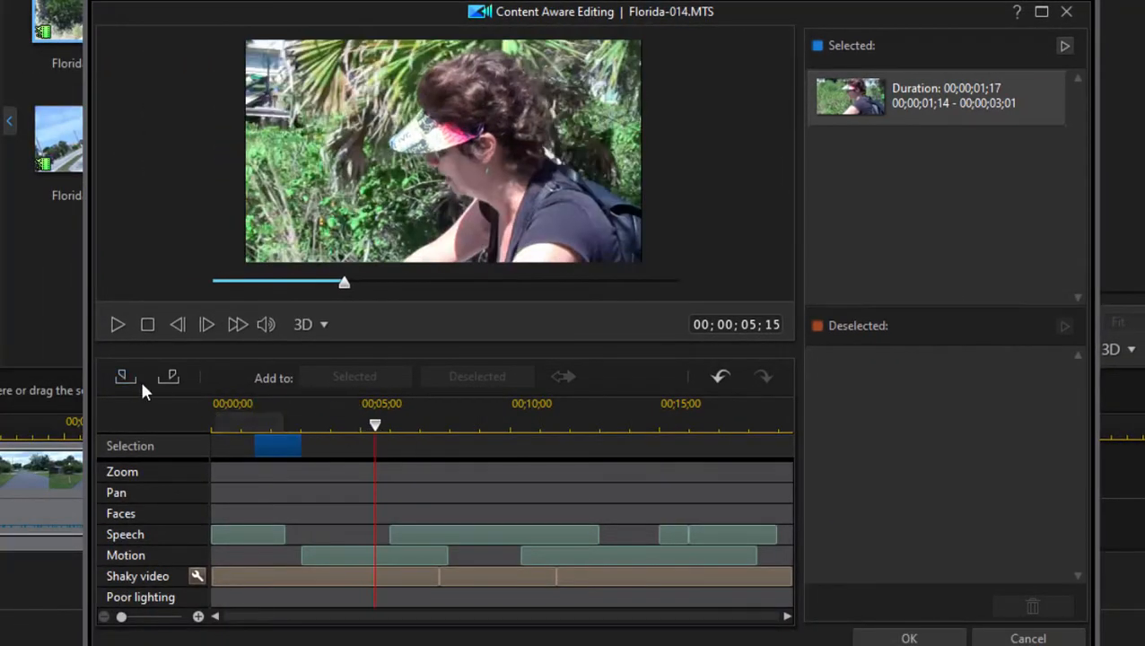
drag(376, 441, 463, 441)
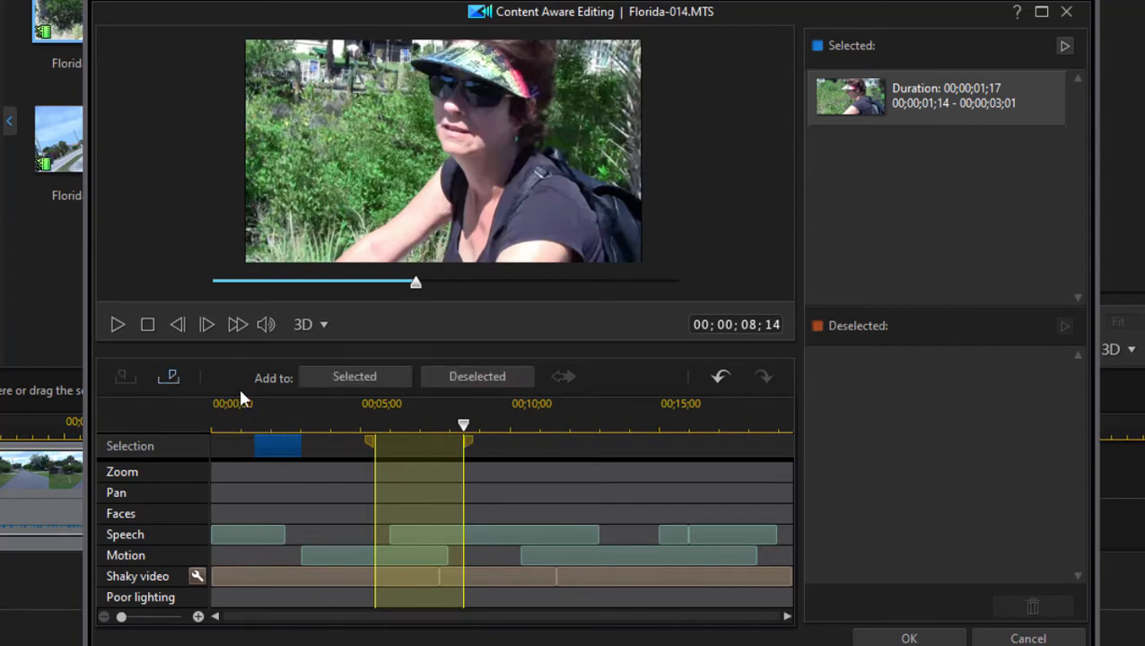
click(377, 377)
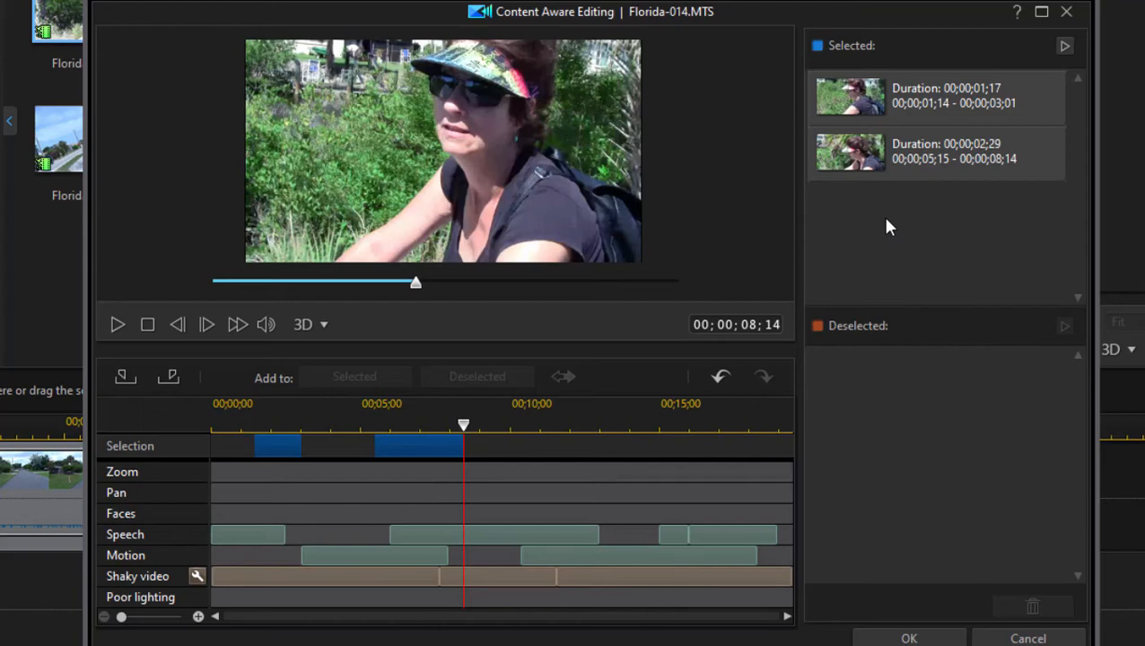
Add the range 00;00;13;05 to 00;00;15;23 as a third selected segment and apply the content-aware edit
drag(463, 426, 690, 433)
click(131, 381)
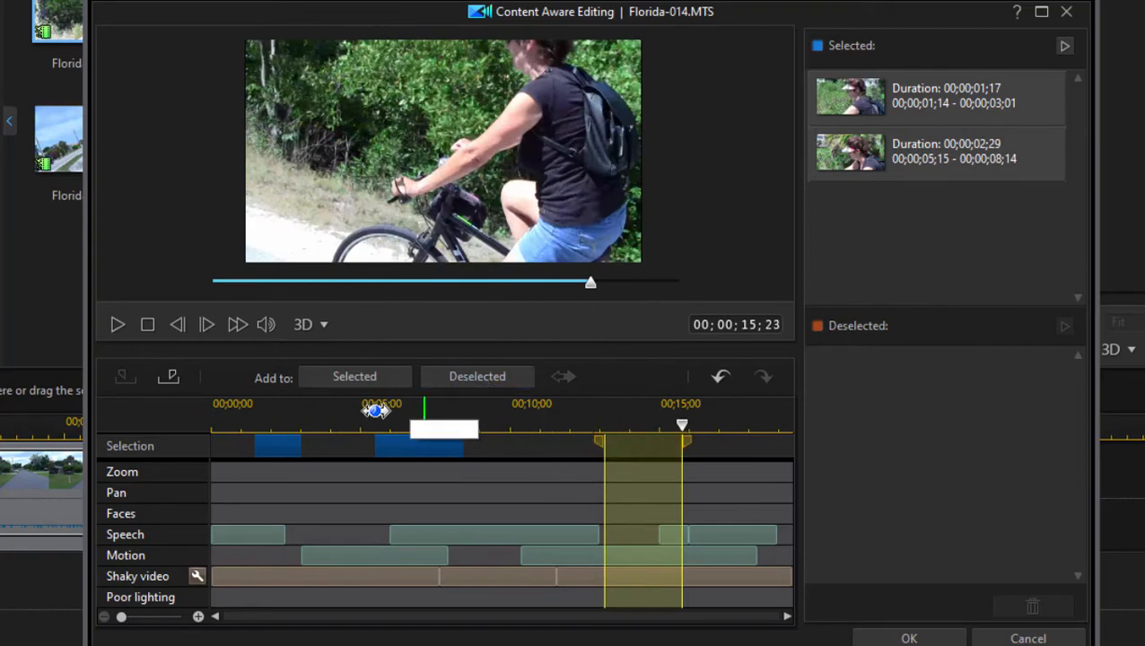
click(329, 378)
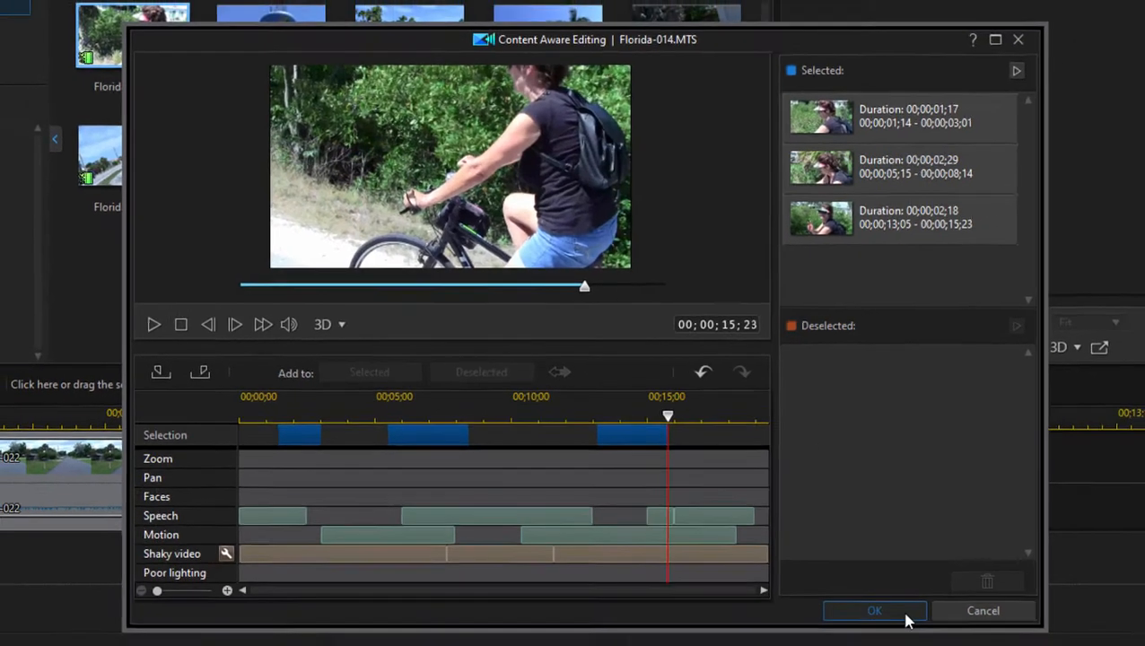
click(909, 639)
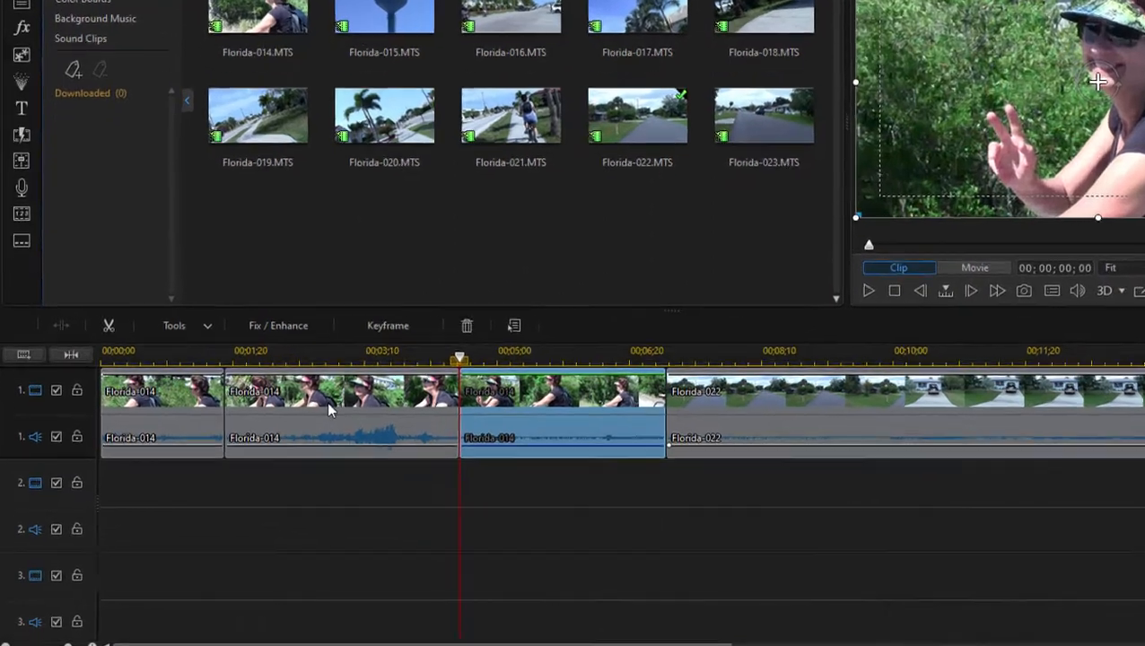
Inspect the extracted Florida-014 segments and the adjoining Florida-022 clip on the timeline
click(284, 439)
click(431, 431)
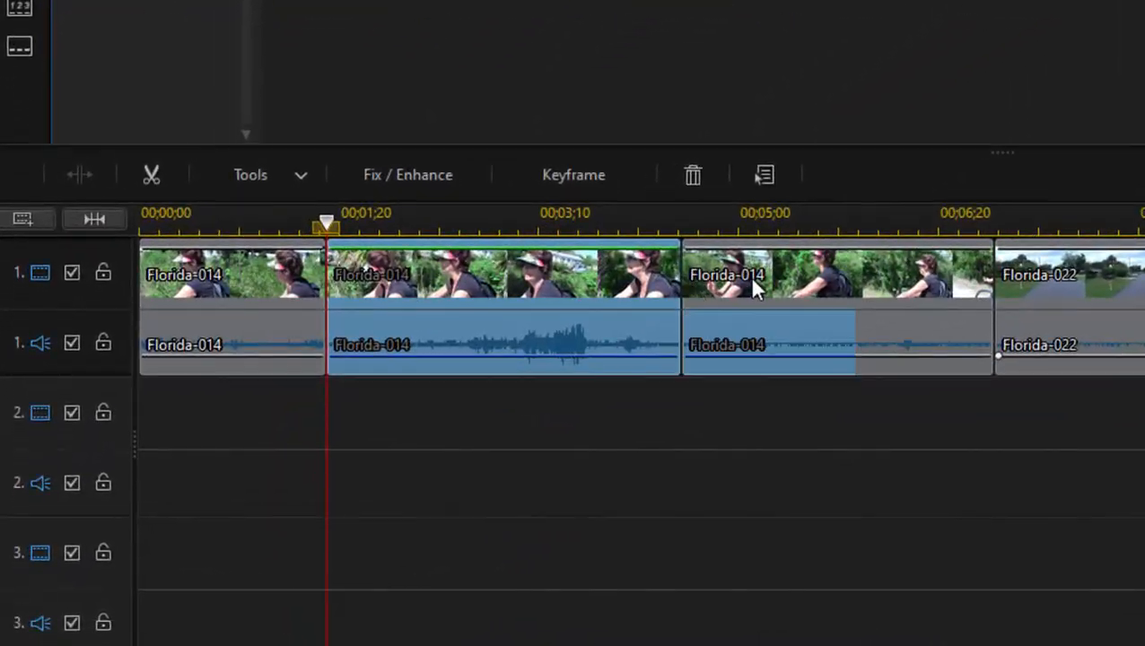
click(1075, 285)
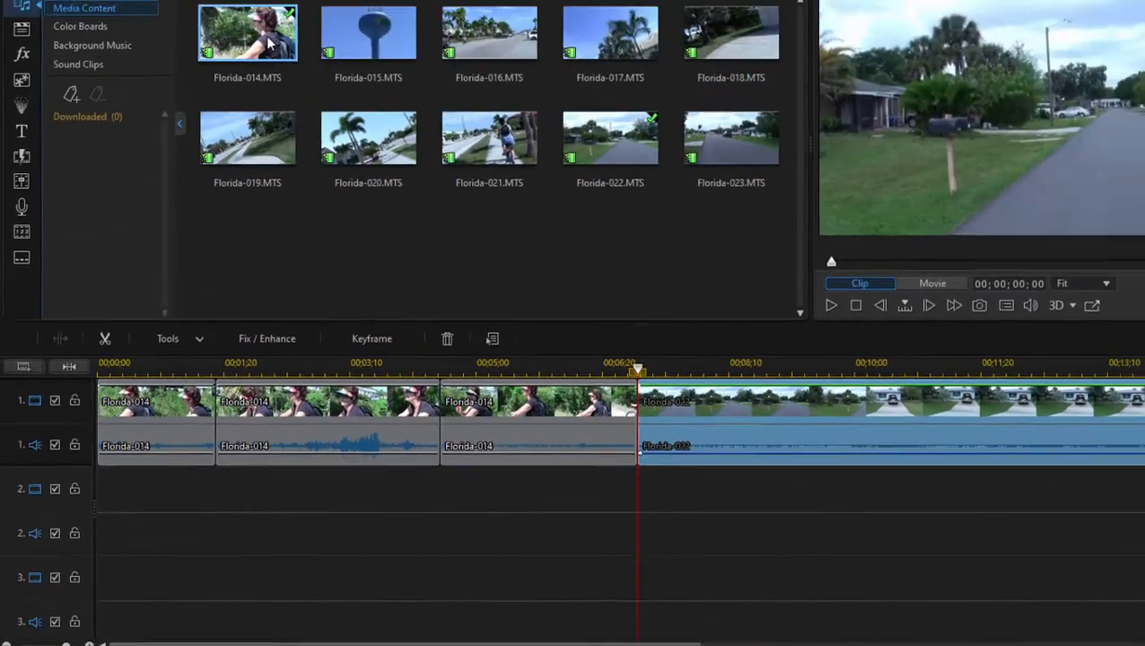
Open Florida-014.MTS from the library in Precut and narrow the thumbnail strip to 20-frame intervals
click(268, 43)
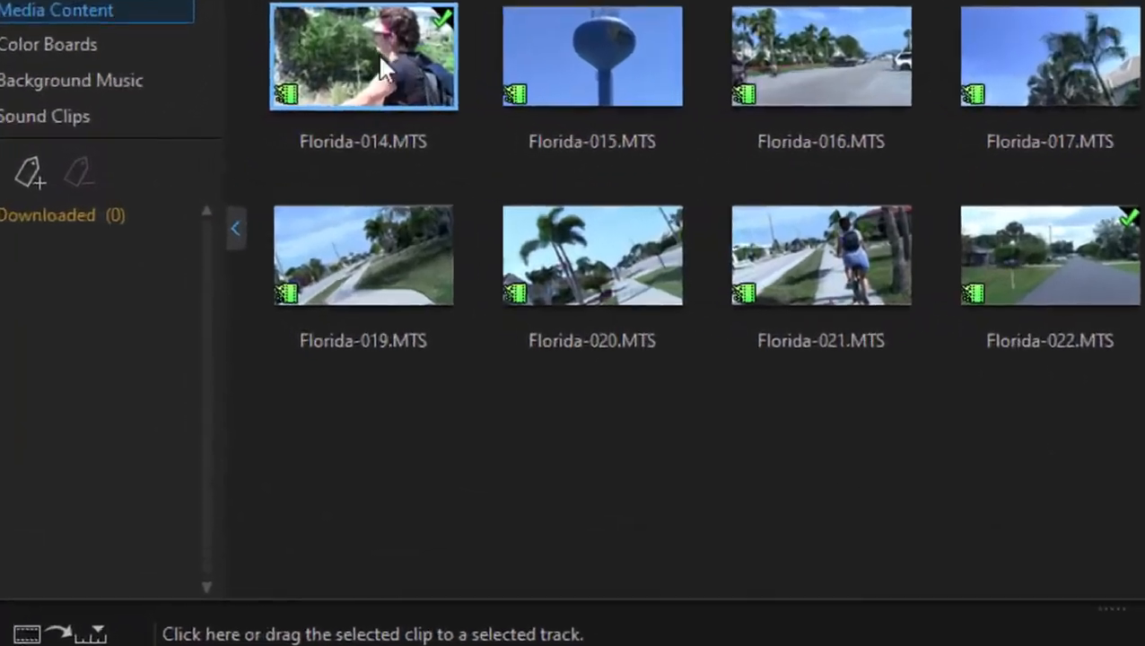
right_click(381, 59)
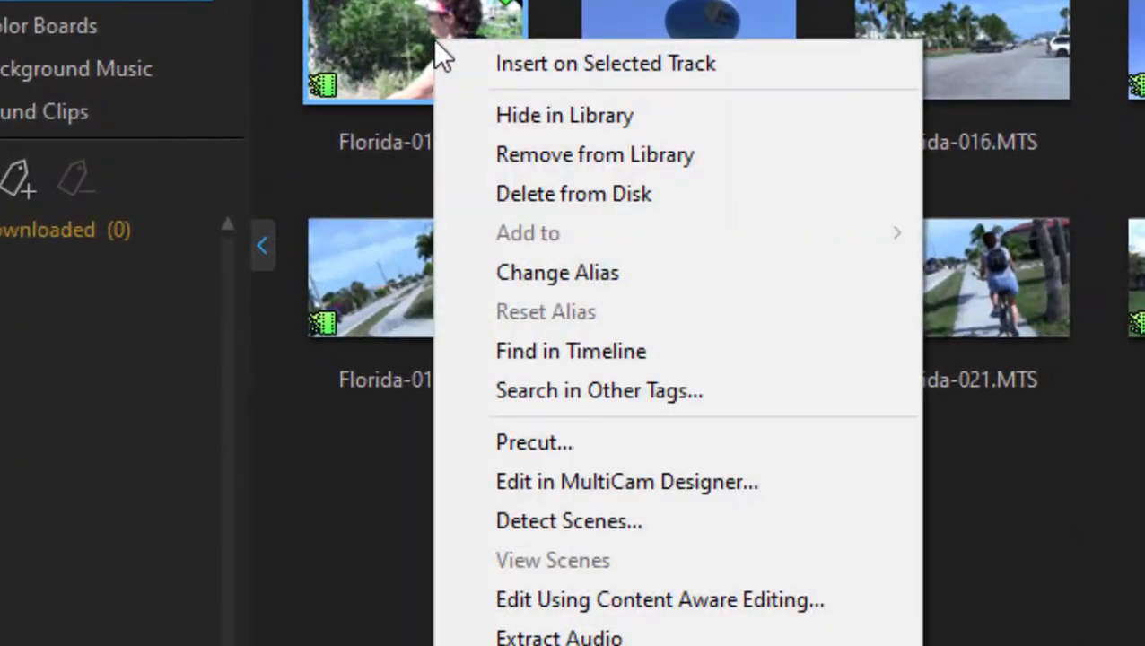
click(539, 444)
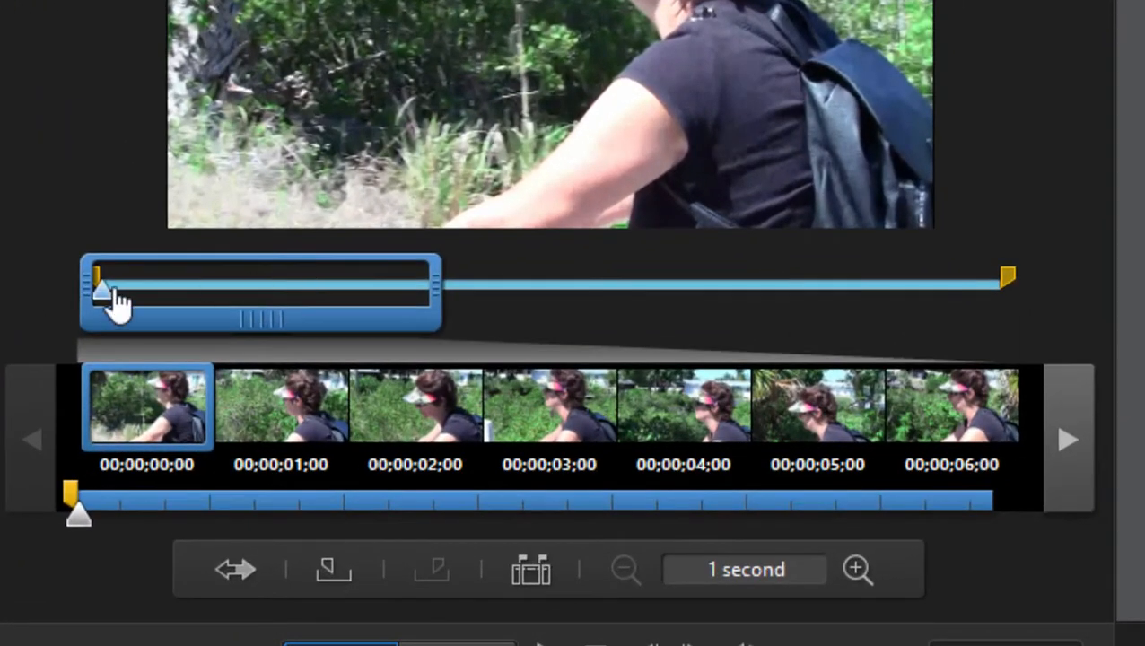
drag(278, 339, 328, 353)
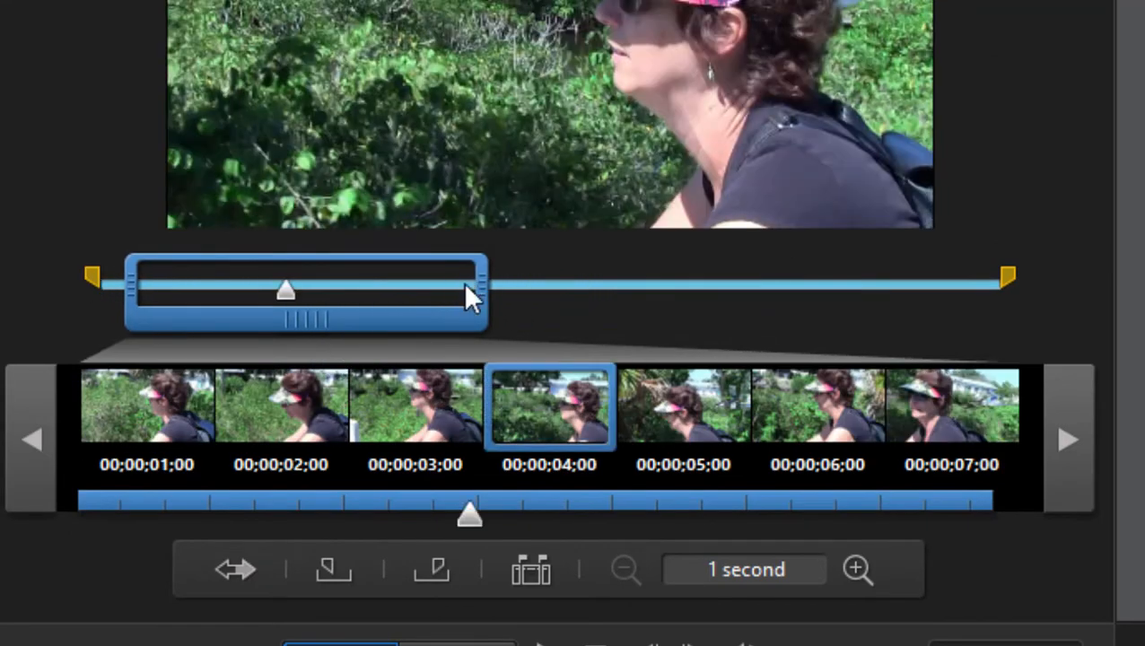
drag(486, 283, 370, 292)
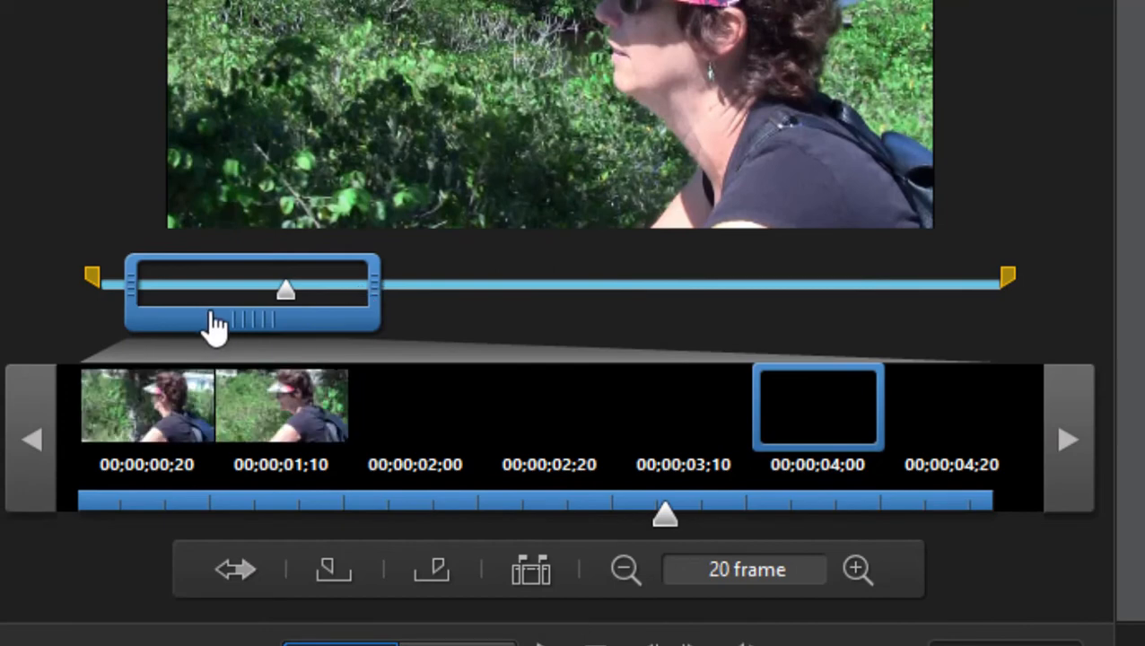
drag(214, 327, 128, 325)
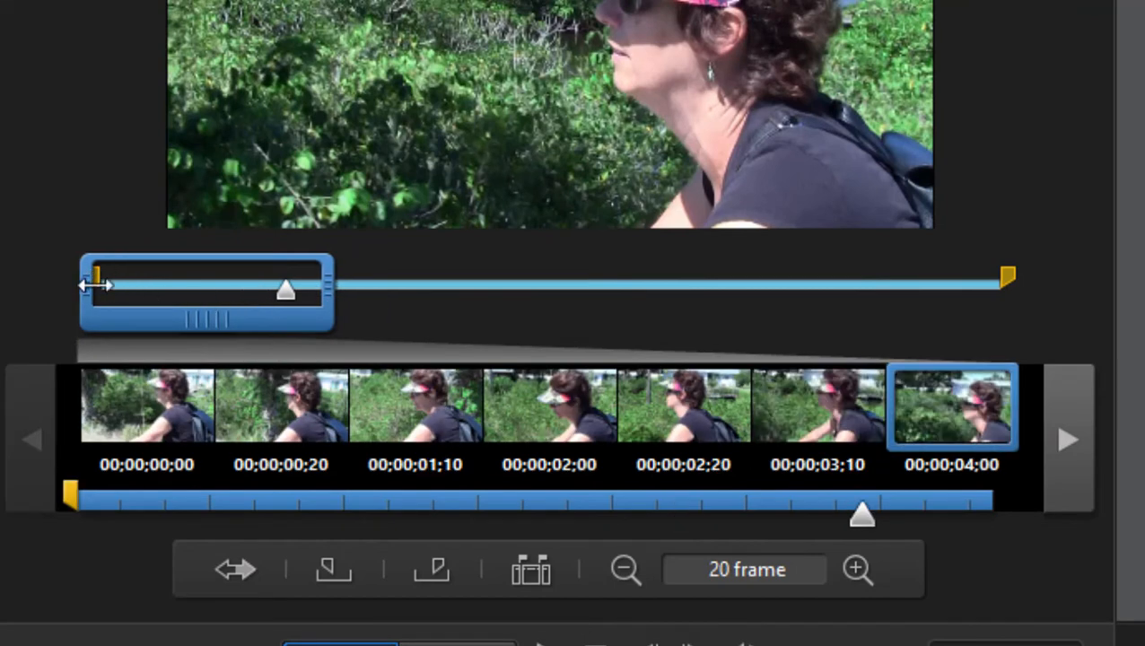
drag(150, 328, 920, 320)
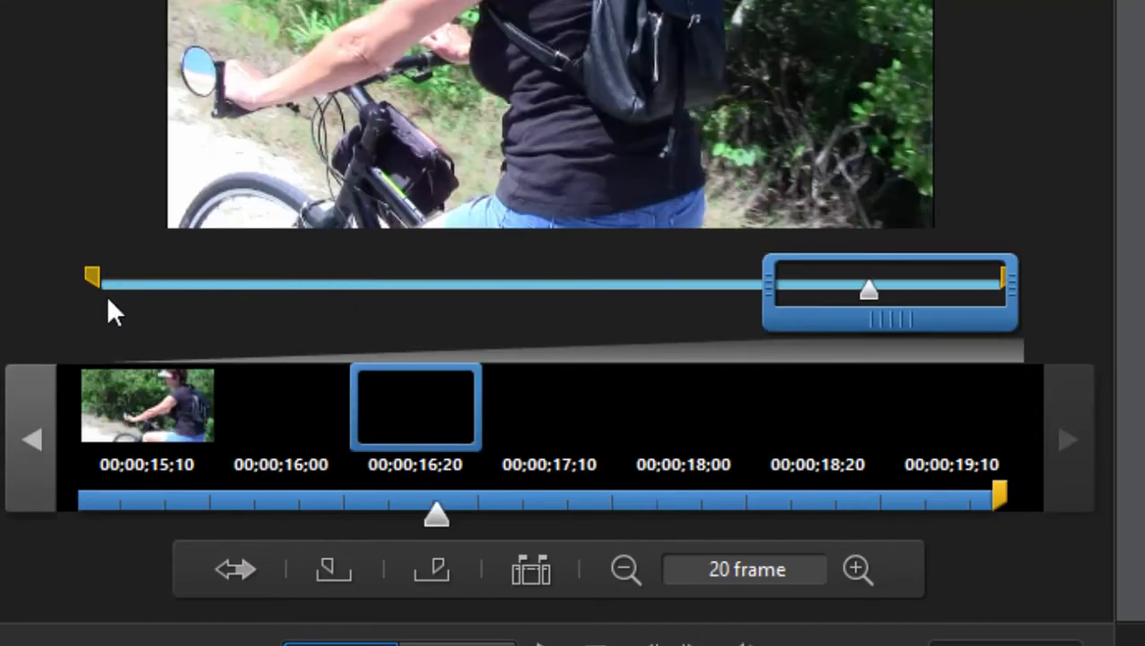
Trim Florida-014 to start at 00;00;03;11 and end at 00;00;08;09
drag(92, 273, 258, 275)
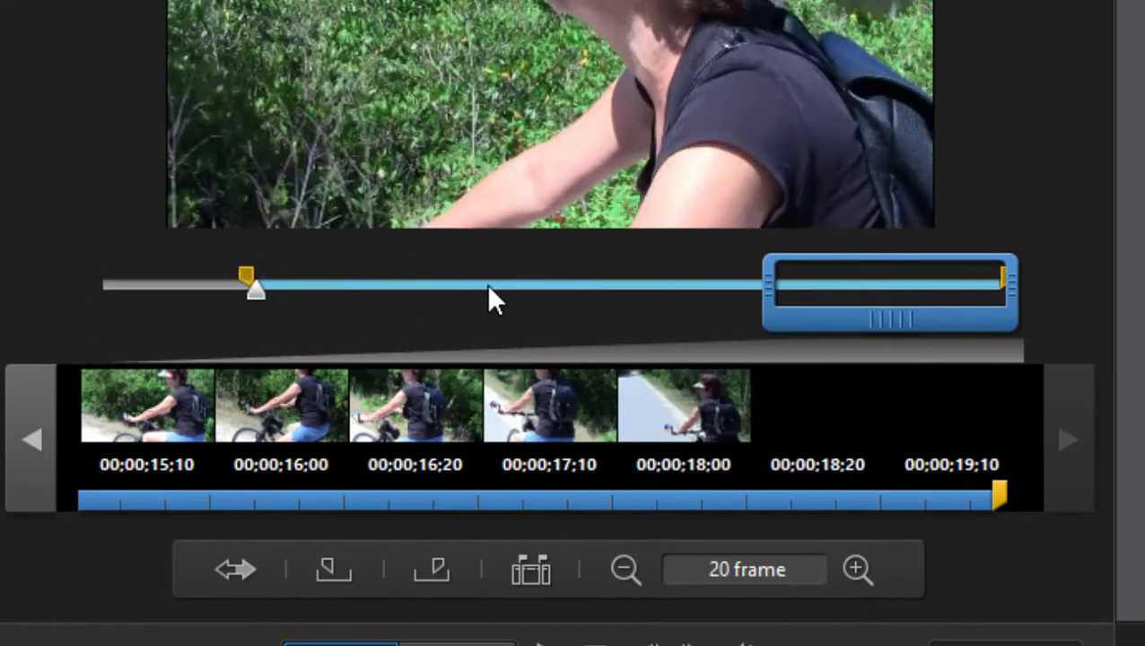
click(489, 282)
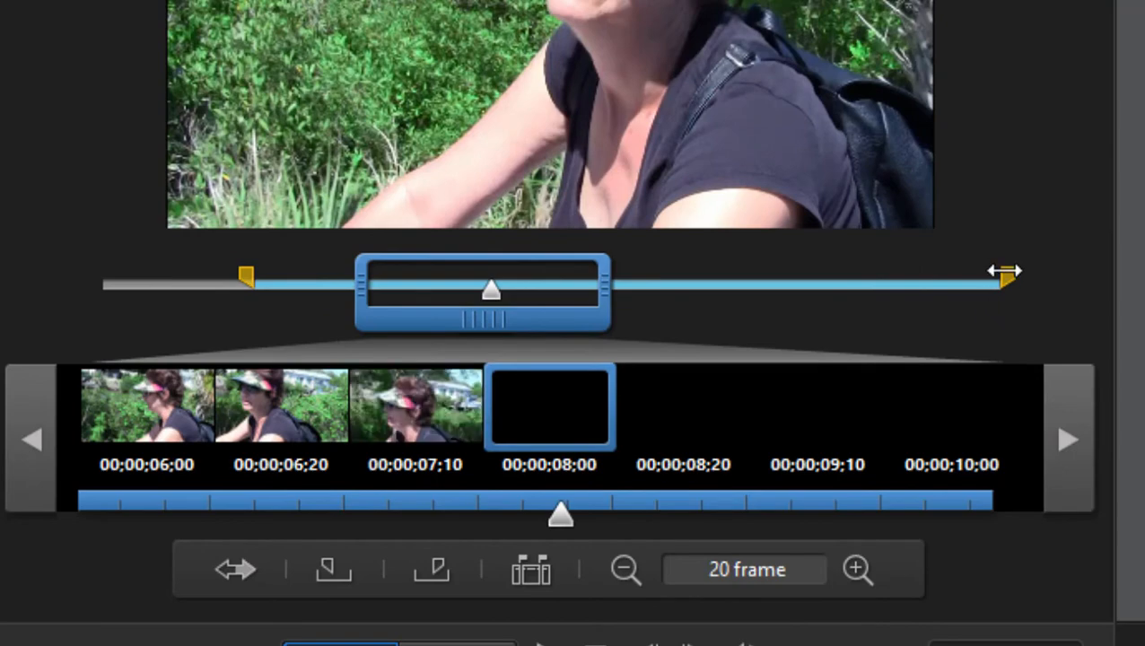
mouse_move(1006, 275)
mouse_down()
mouse_move(384, 283)
mouse_move(485, 297)
mouse_up()
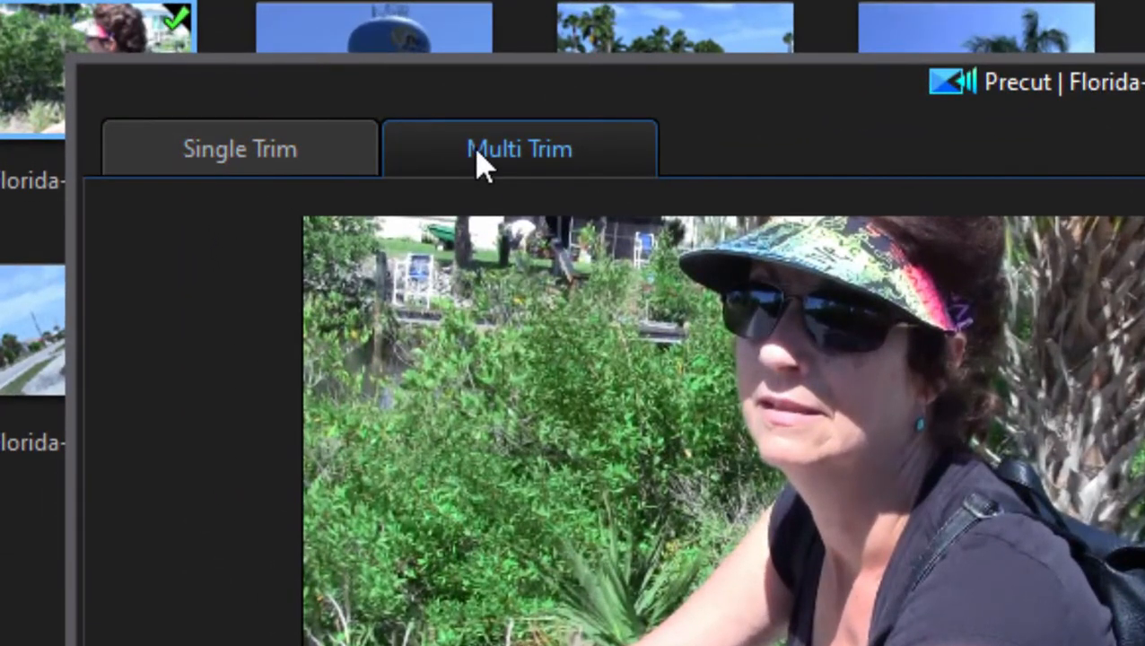
Switch to Multi Trim and mark a second segment from 00;00;12;00 to 00;00;13;21
click(475, 151)
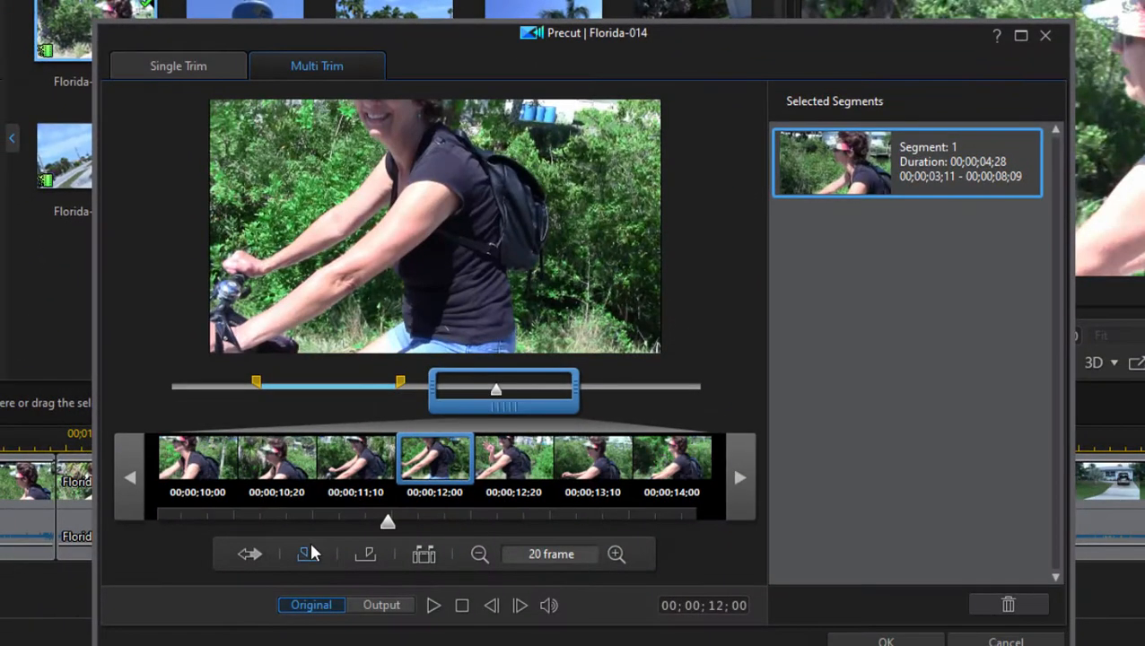
click(313, 571)
drag(495, 415, 541, 395)
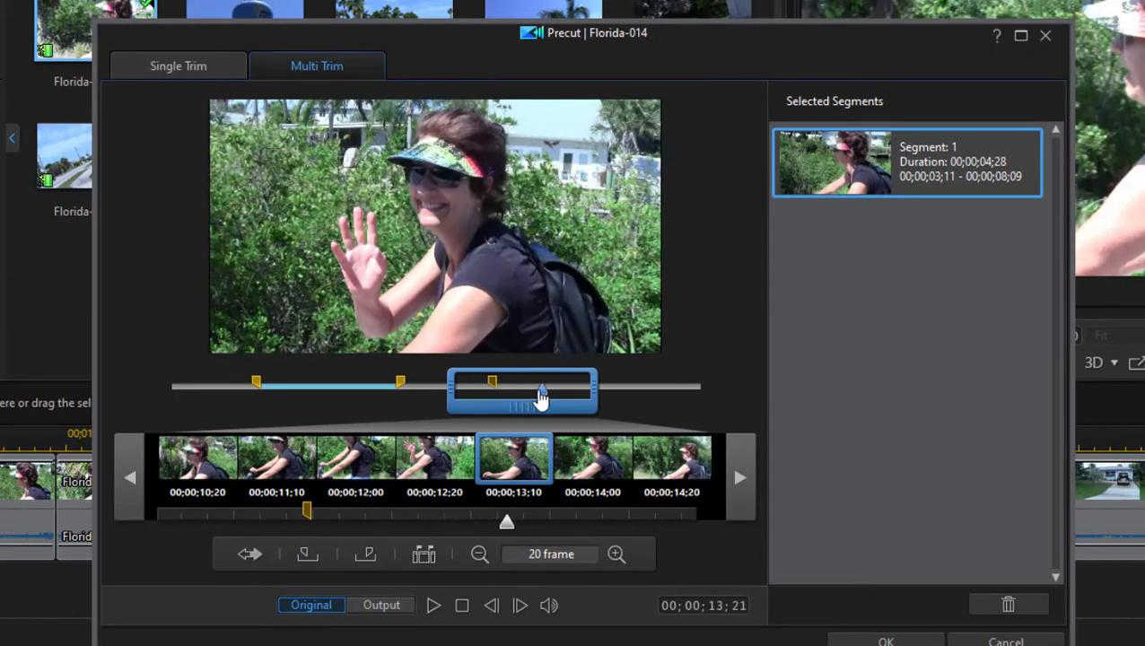
click(369, 555)
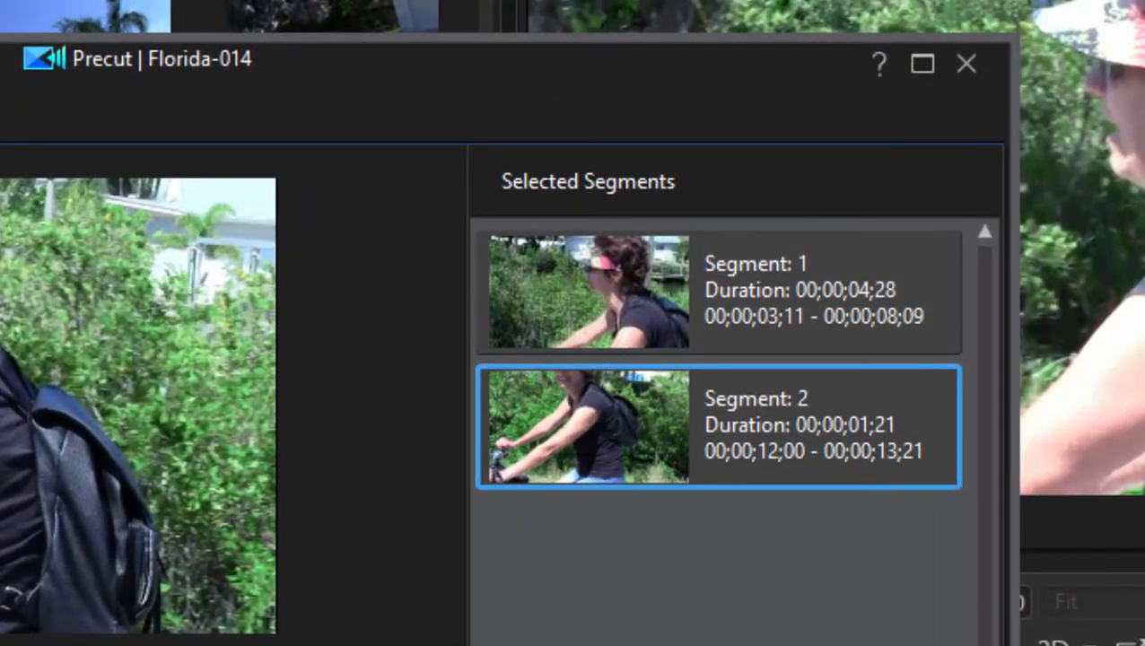
Mark a third Florida-014 segment from 00;00;15;24 to 00;00;17;18 and apply the precut
drag(164, 639, 254, 639)
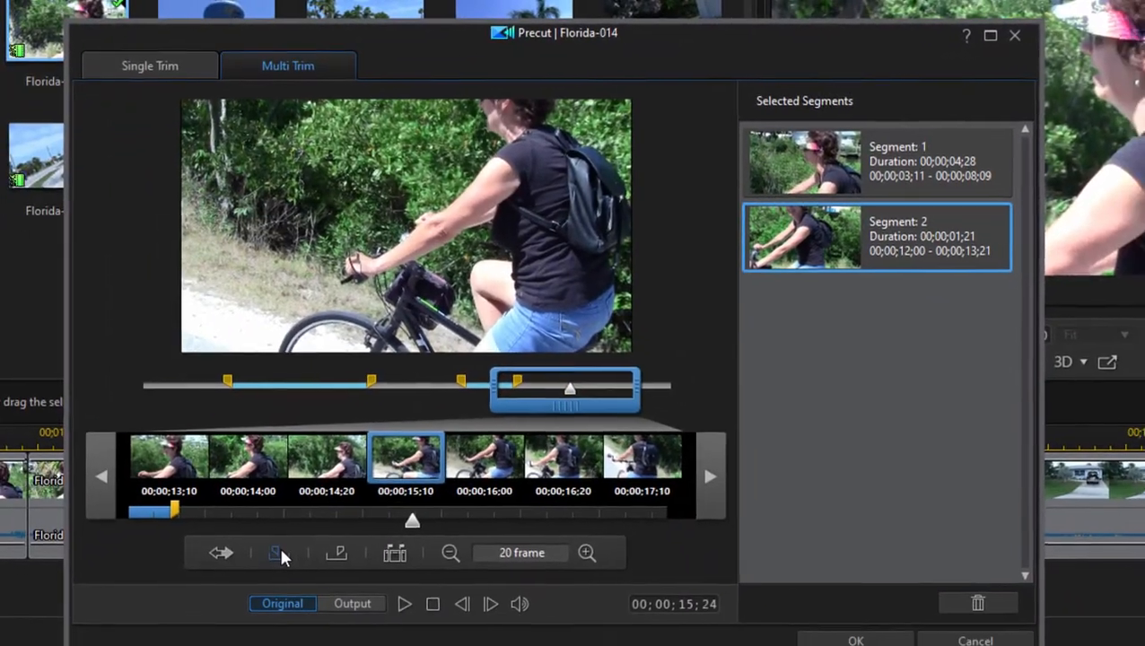
click(279, 553)
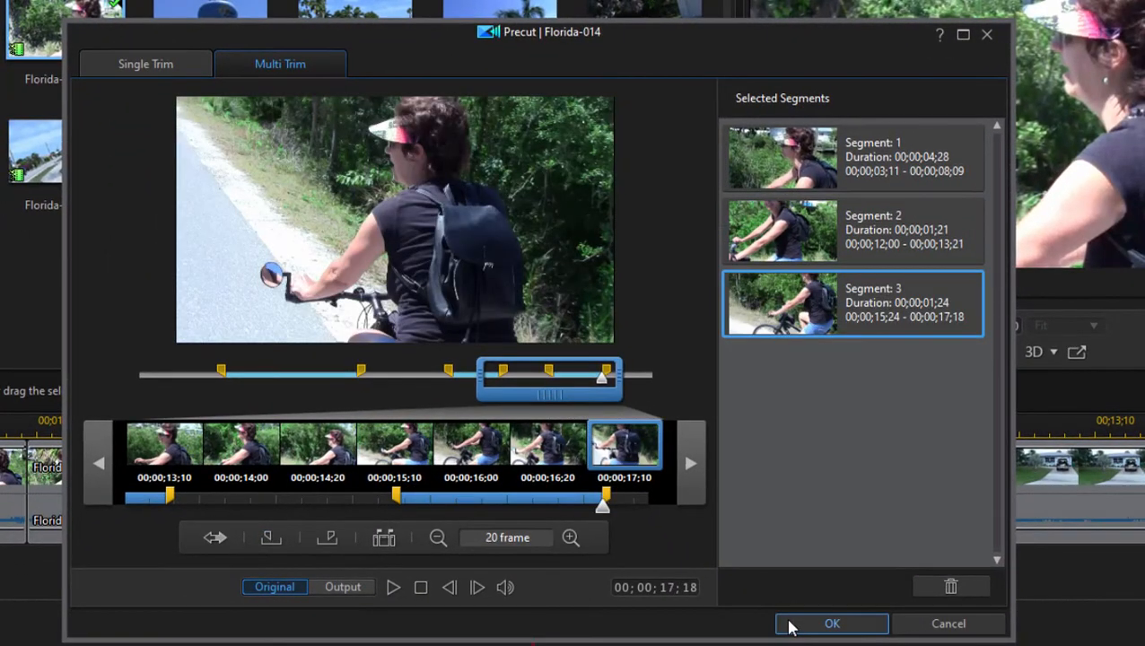
click(791, 624)
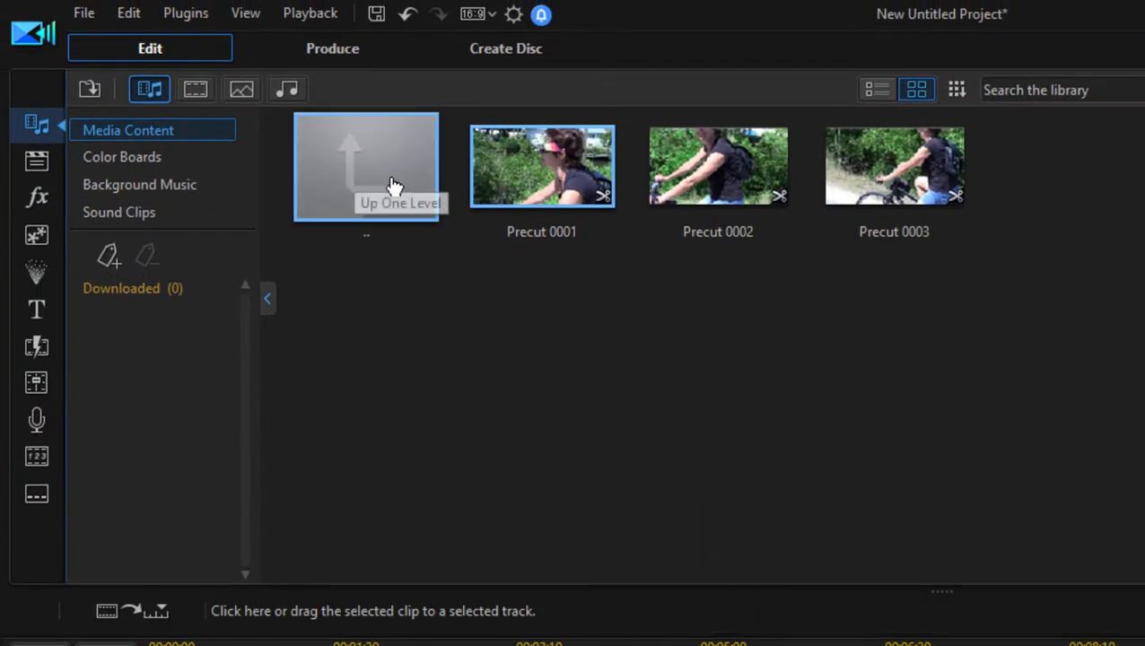
Return to the main media library and reopen the folder of precut clips attached to Florida-014.MTS
click(381, 186)
double_click(380, 186)
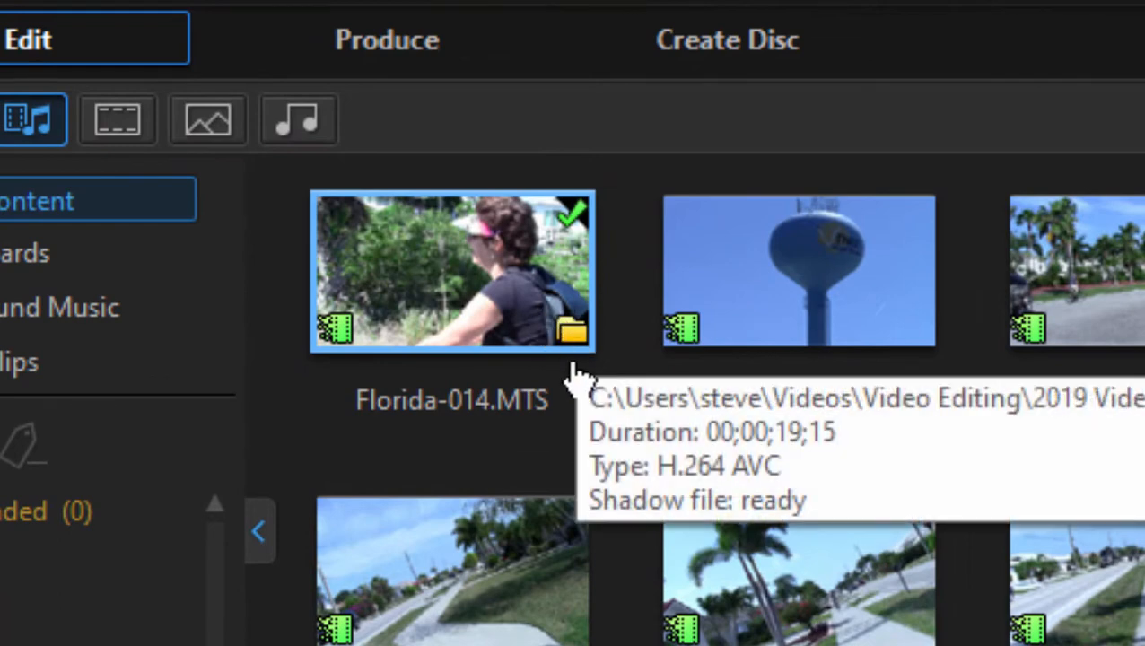
click(571, 337)
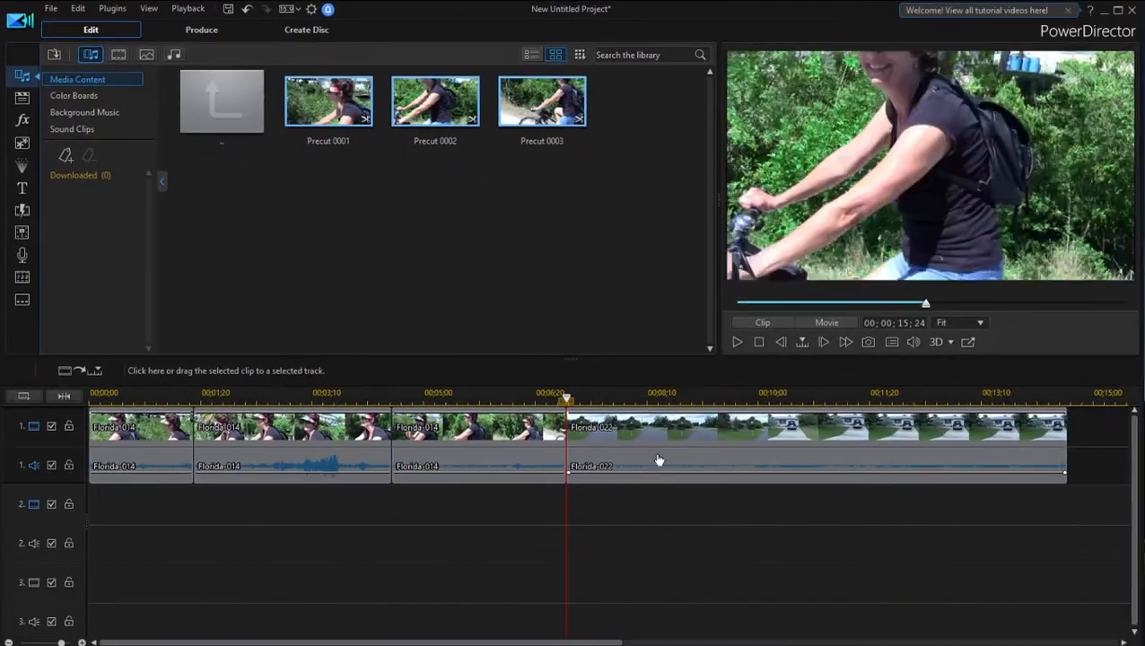
Open the timeline clip Florida-022 in Multi Trim and end its first segment at 00;00;01;23
click(741, 522)
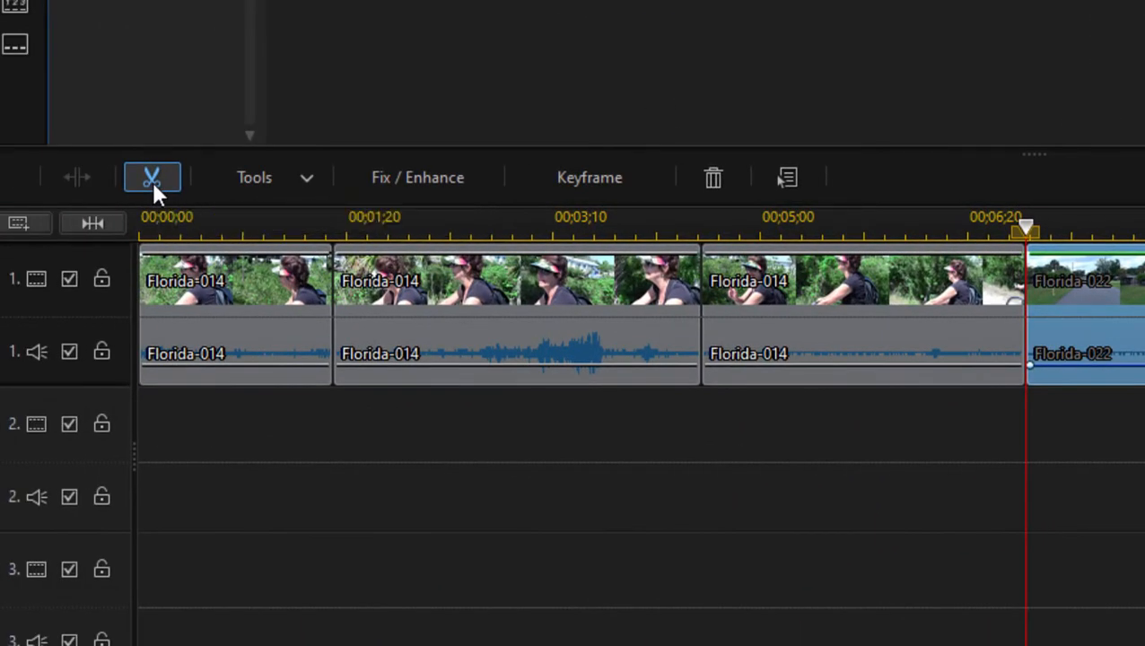
click(153, 178)
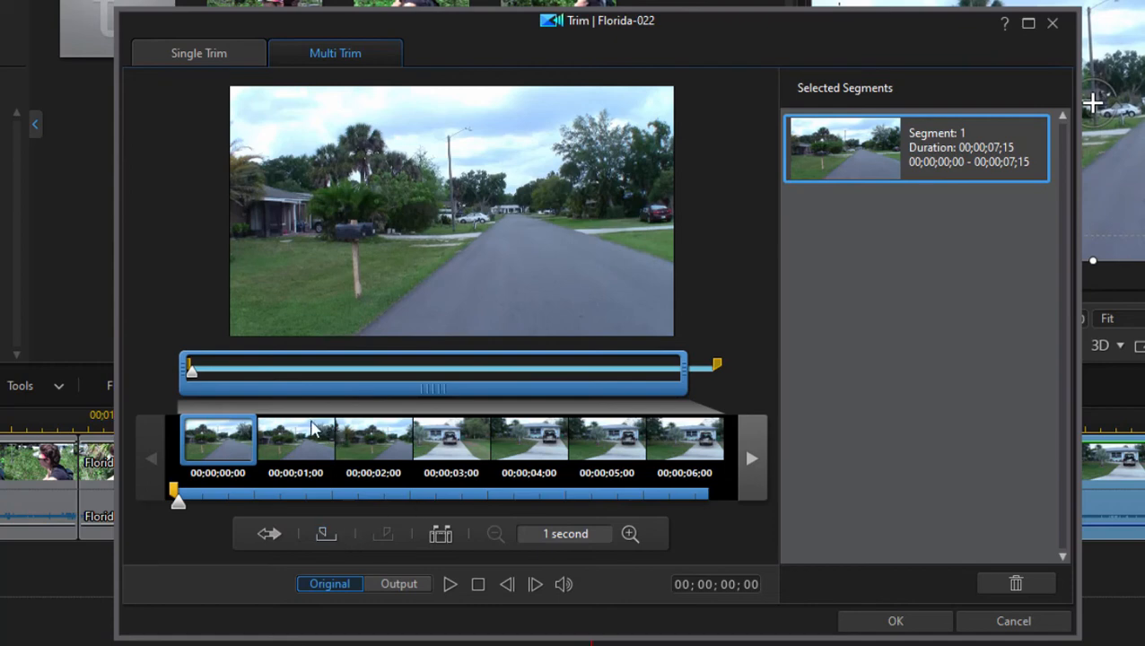
drag(713, 372, 313, 379)
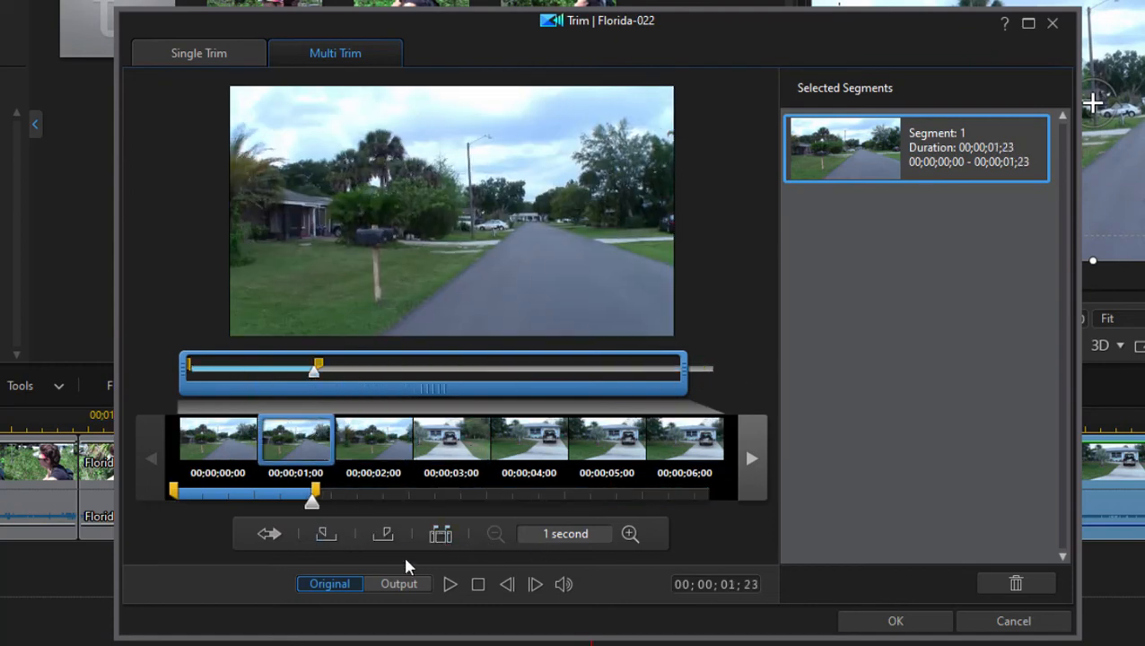
Mark the start of a second Florida-022 segment at 00;00;03;02 and move the playhead to 00;00;04;05
drag(317, 383, 404, 378)
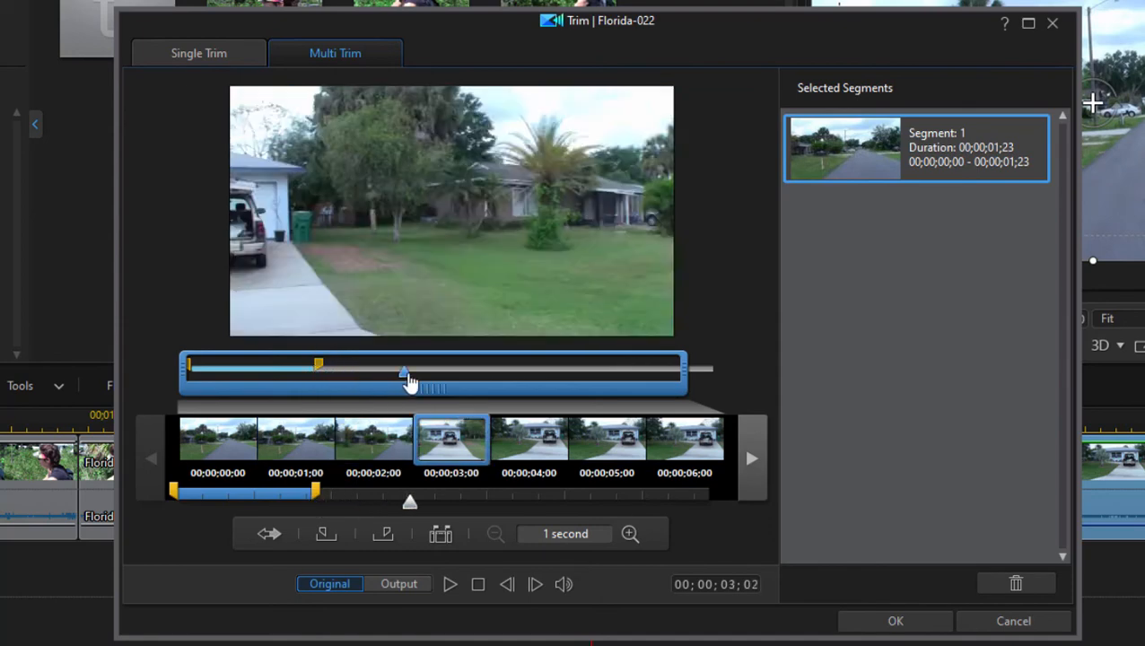
click(333, 533)
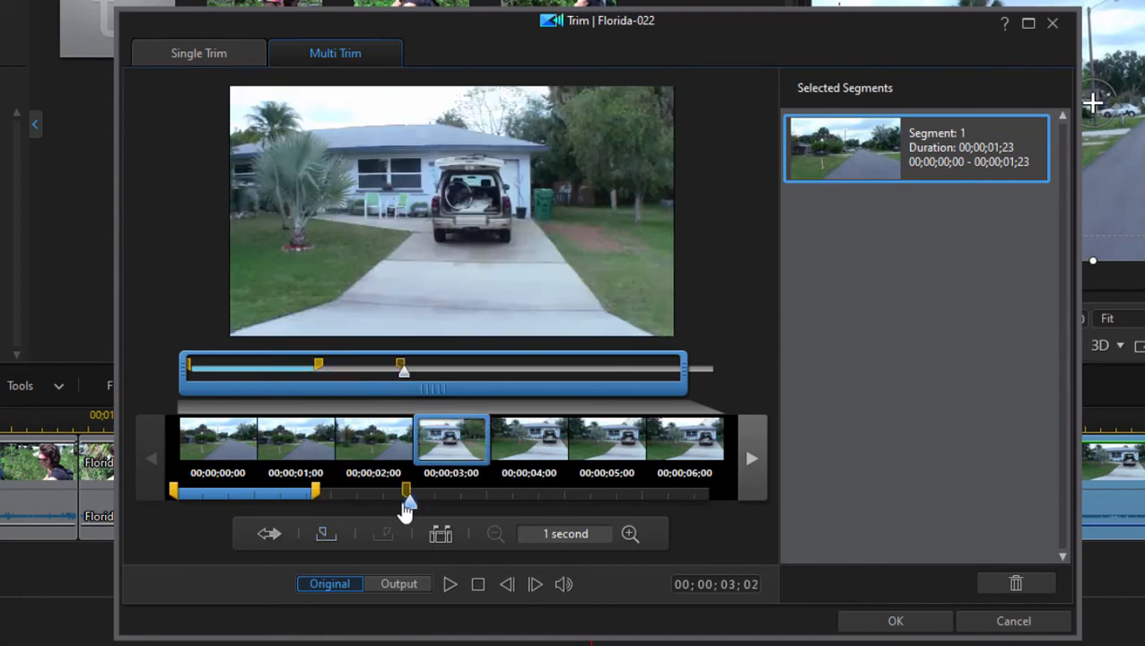
drag(412, 505, 494, 501)
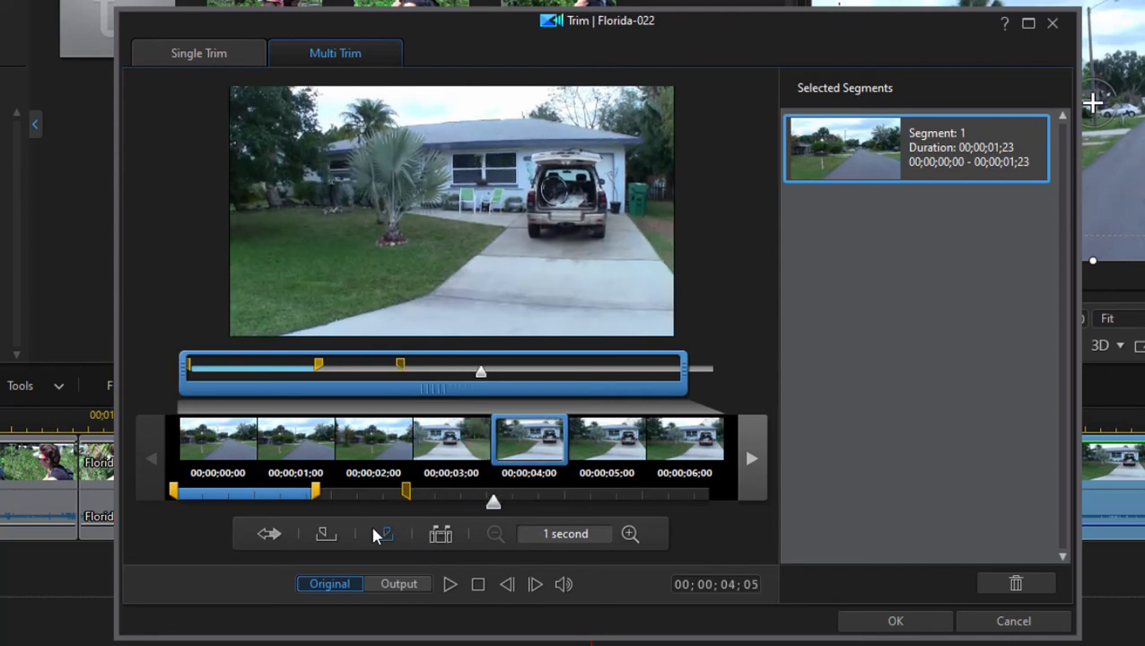